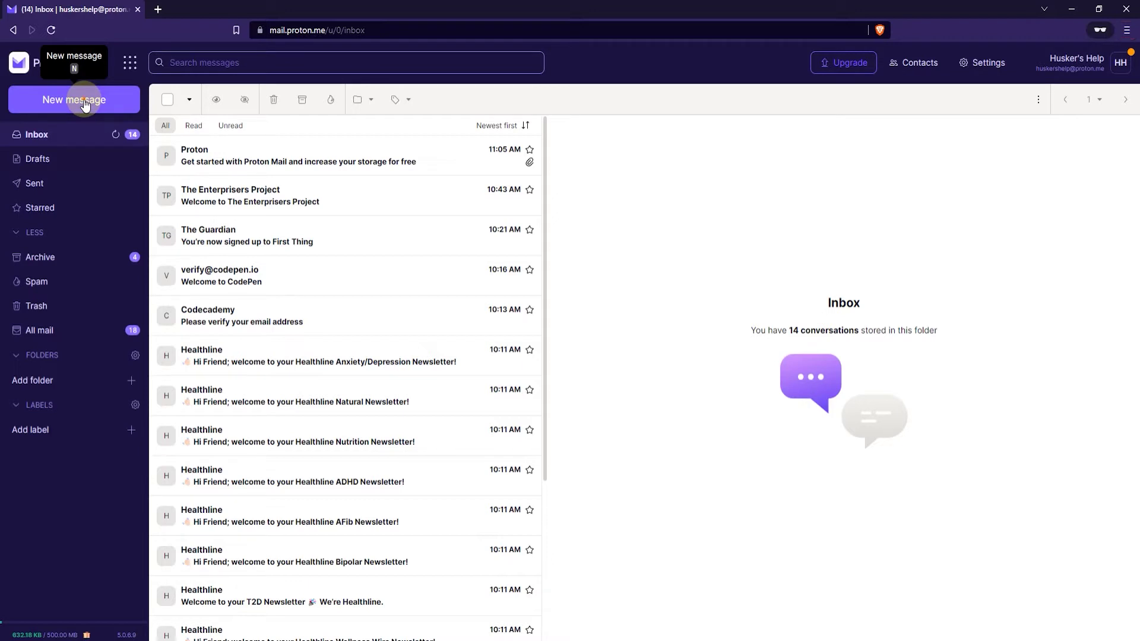
- Start a new message and check the From address before dismissing the list
left_click(85, 105)
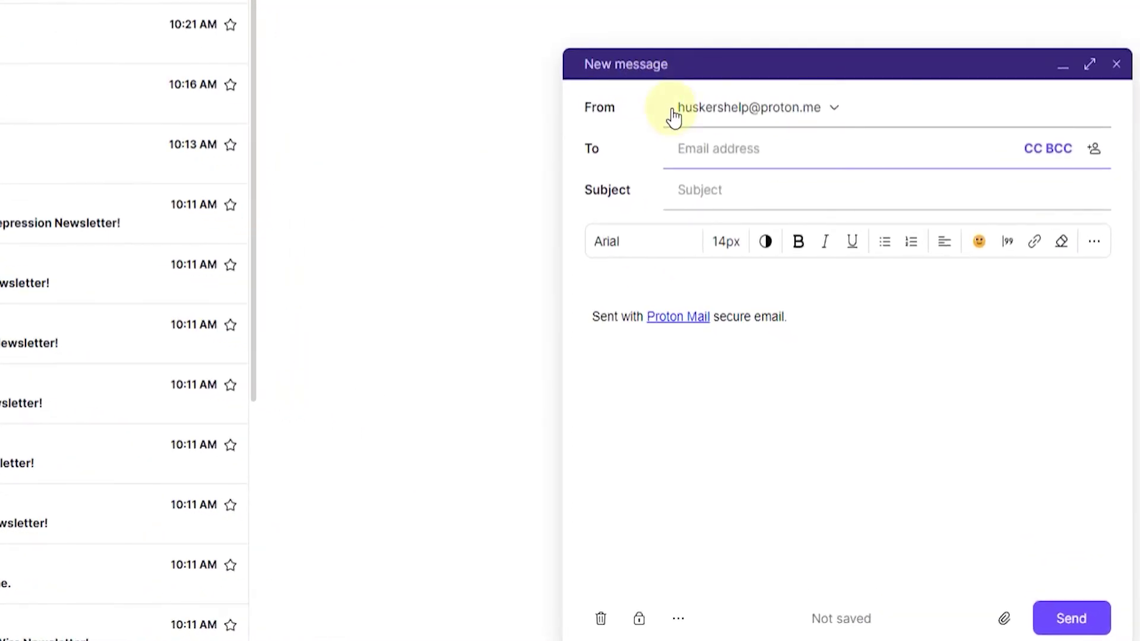
left_click(733, 115)
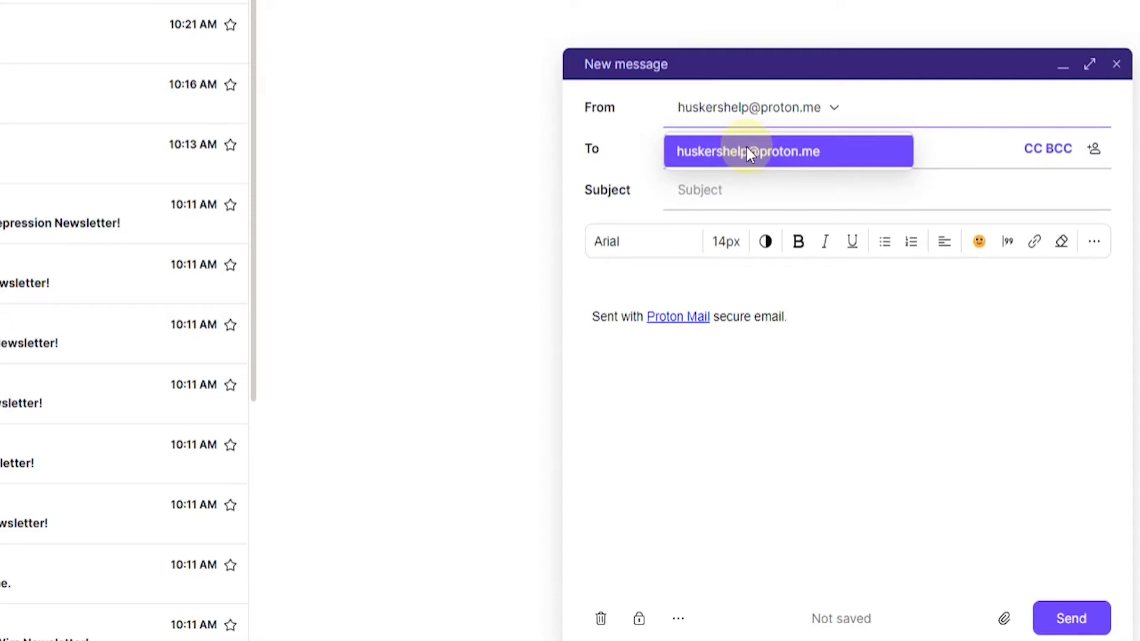
key("Escape")
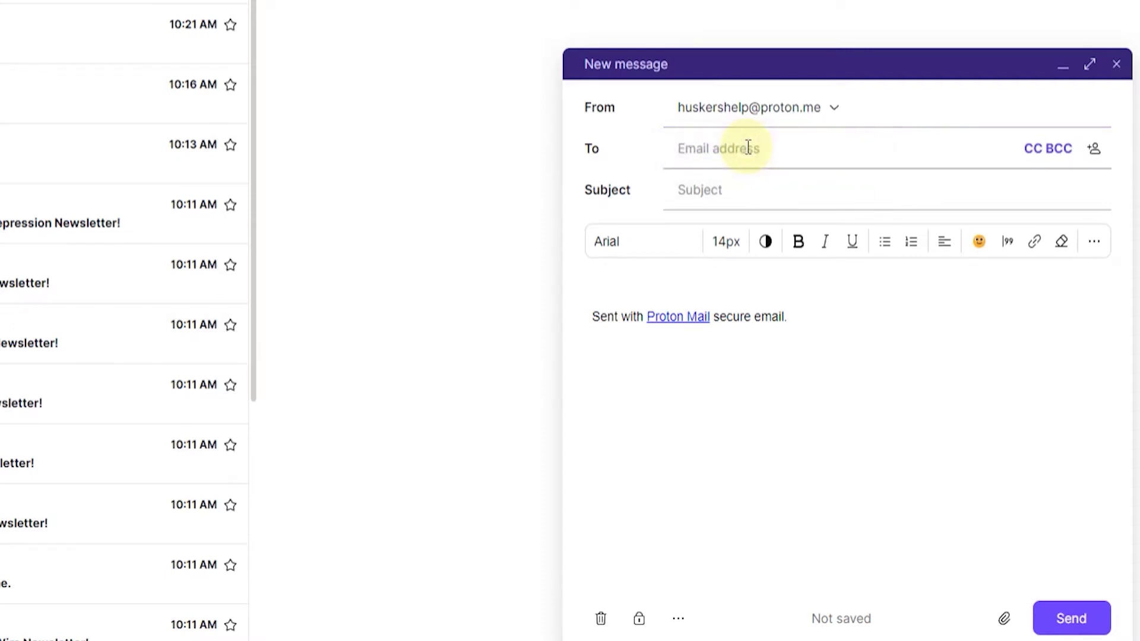
- Begin entering the account's own Proton address as the To recipient
left_click(706, 151)
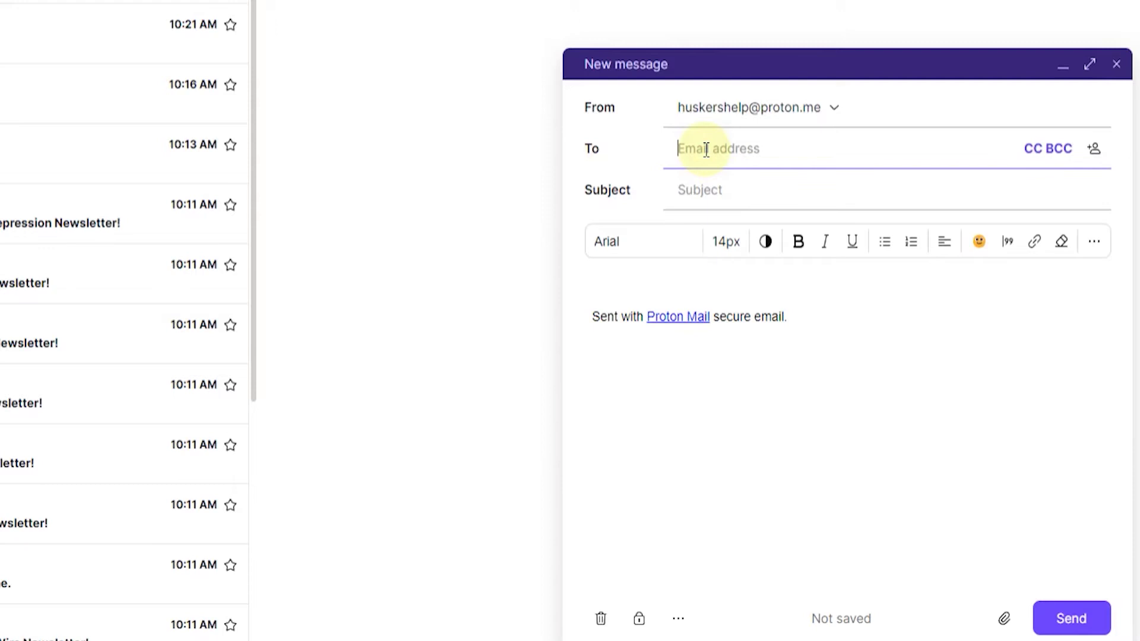
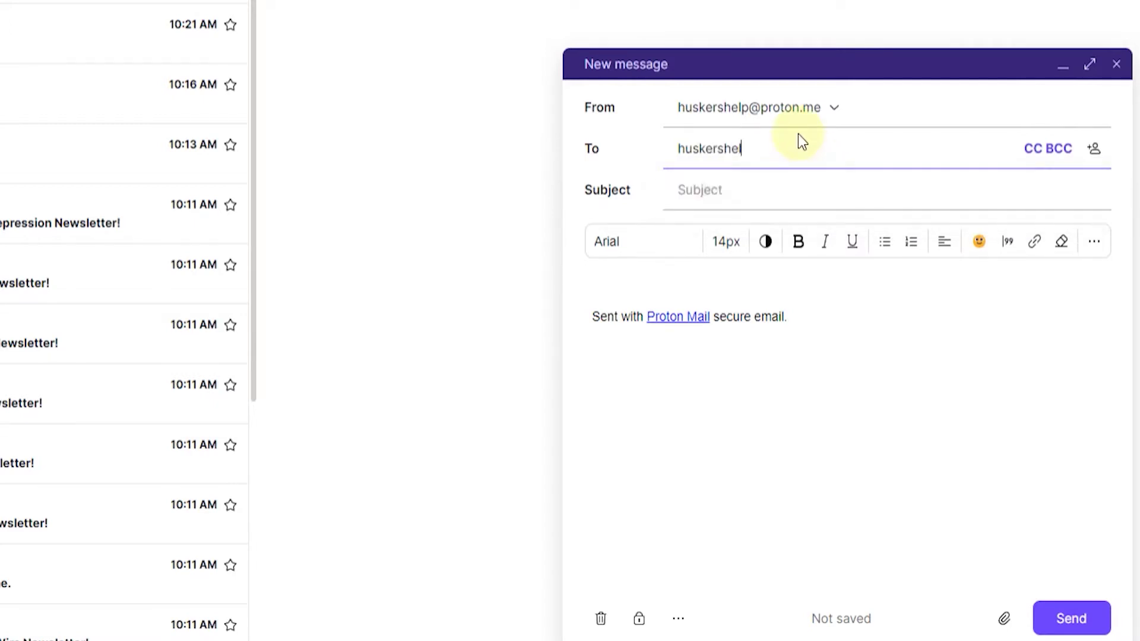
- Insert Husker Productions from saved contacts as the second recipient, leaving CC/BCC hidden
left_click(1099, 152)
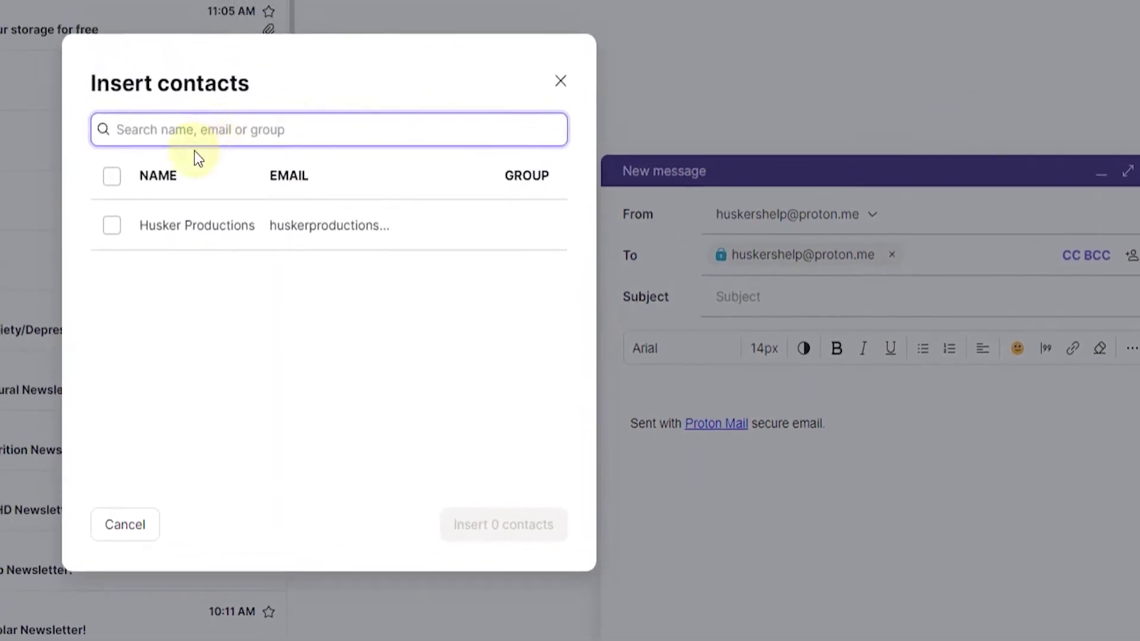
left_click(112, 226)
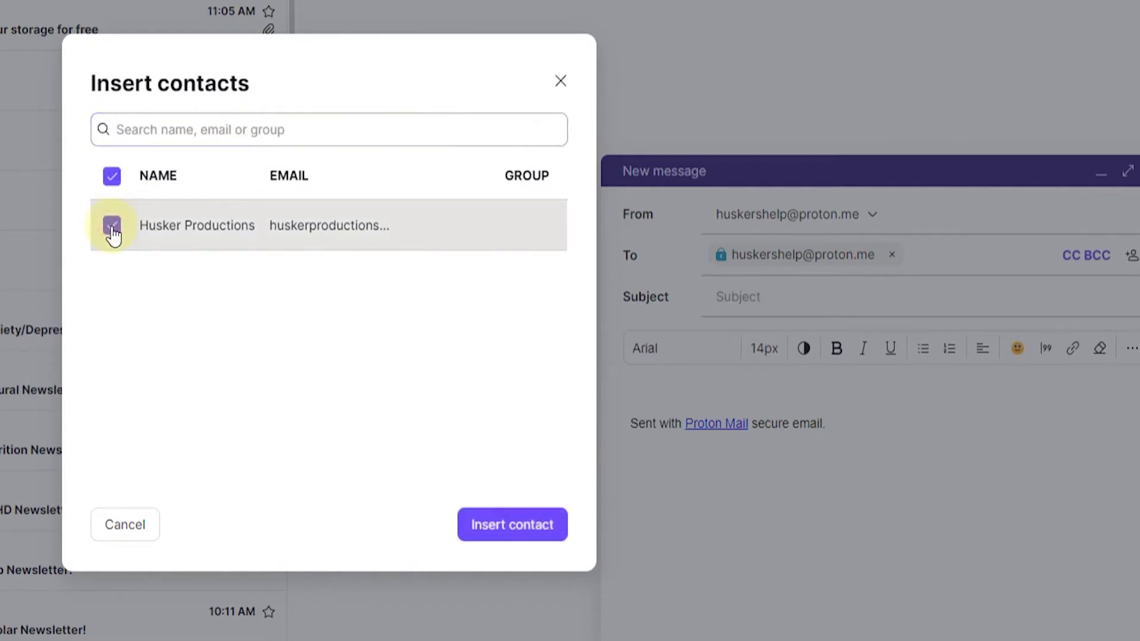
left_click(481, 524)
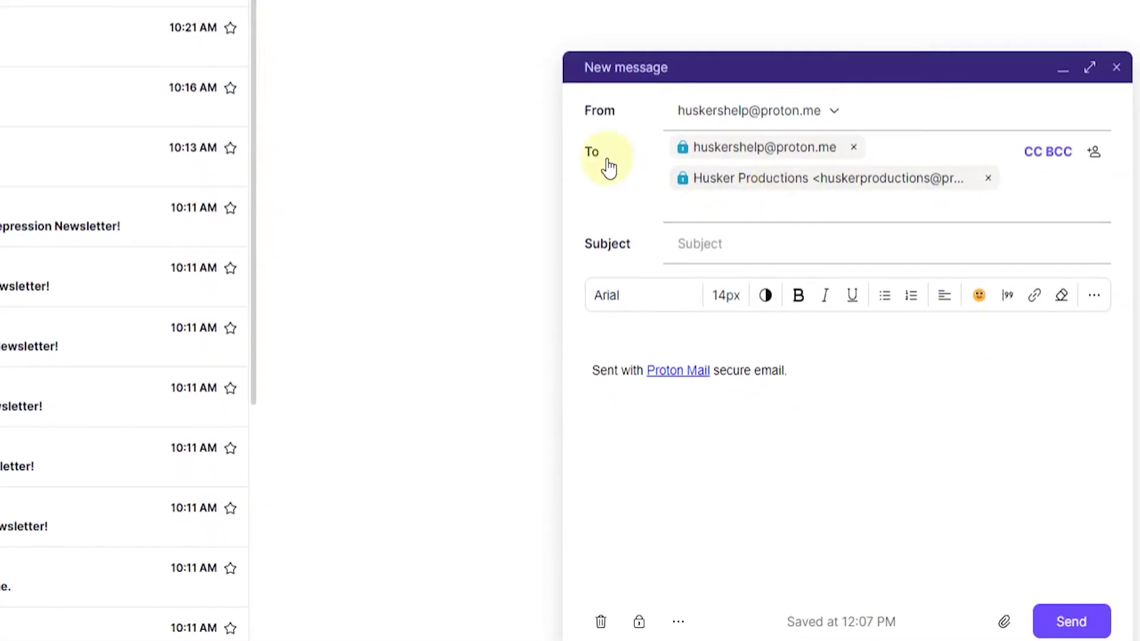
left_click(1060, 159)
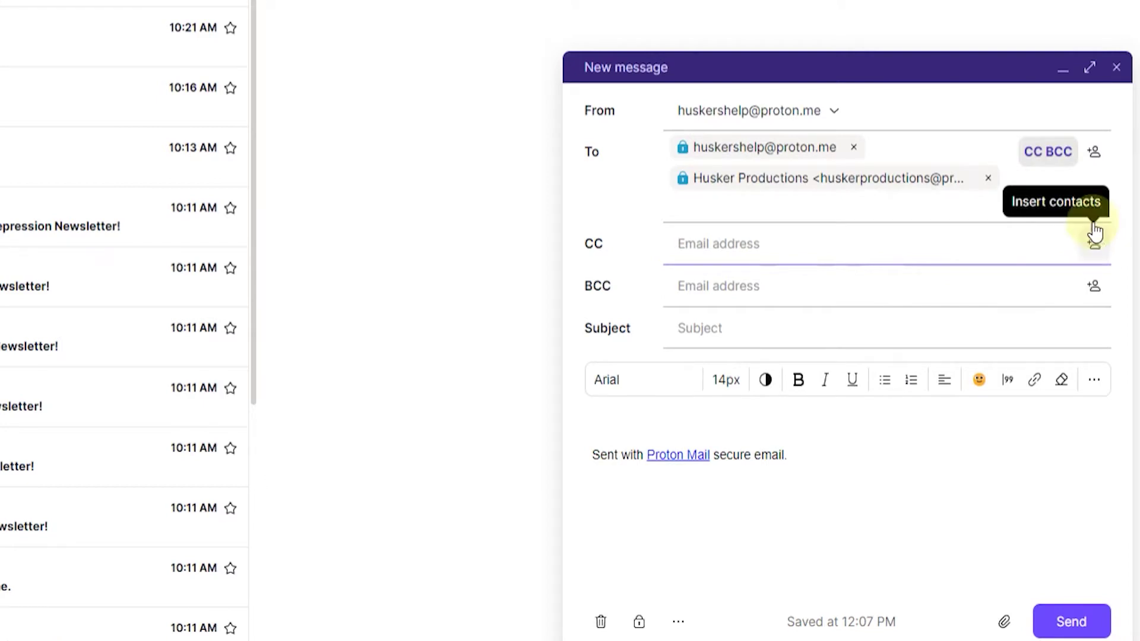
left_click(1053, 154)
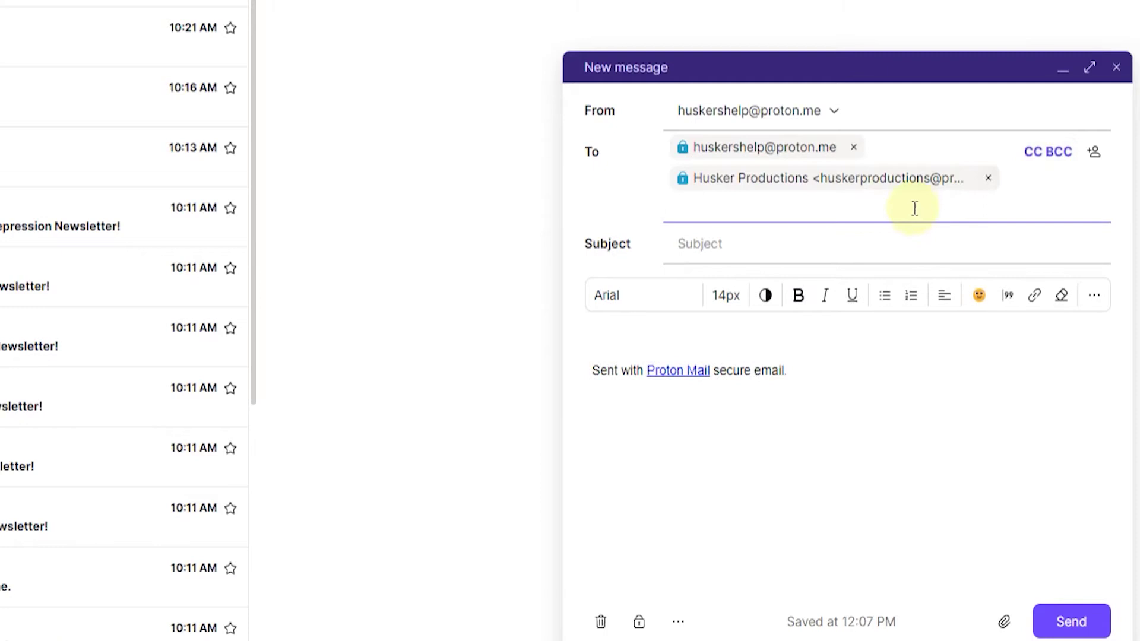
- Enter subject 'Test title for my email' and start the body with 'Hey,' on its own line
left_click(730, 253)
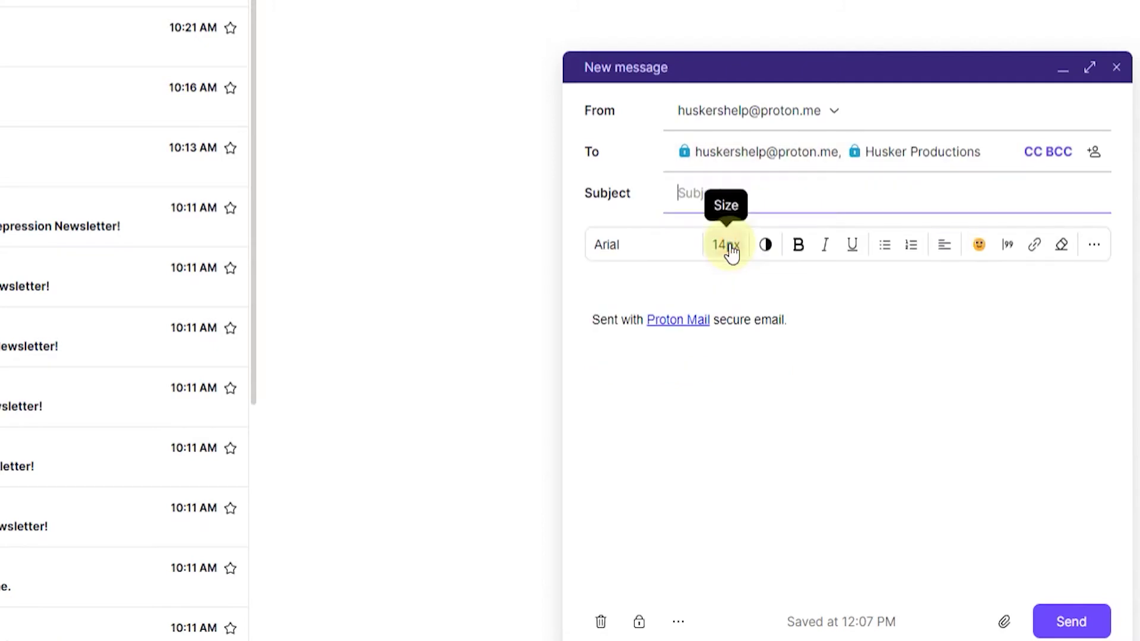
type("Te")
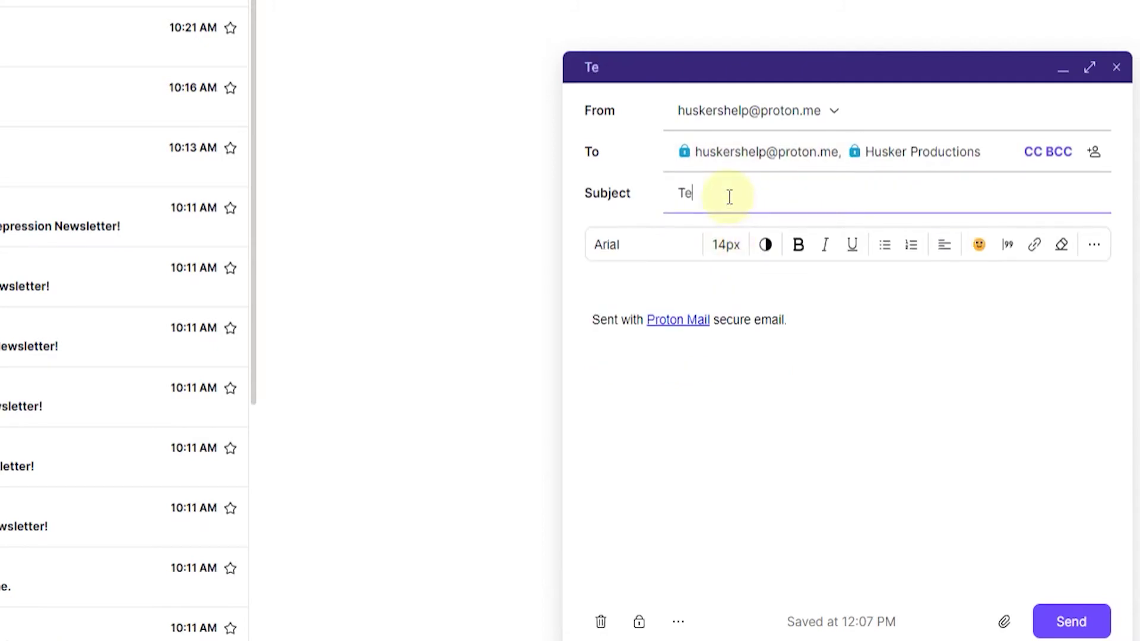
type("st title for my")
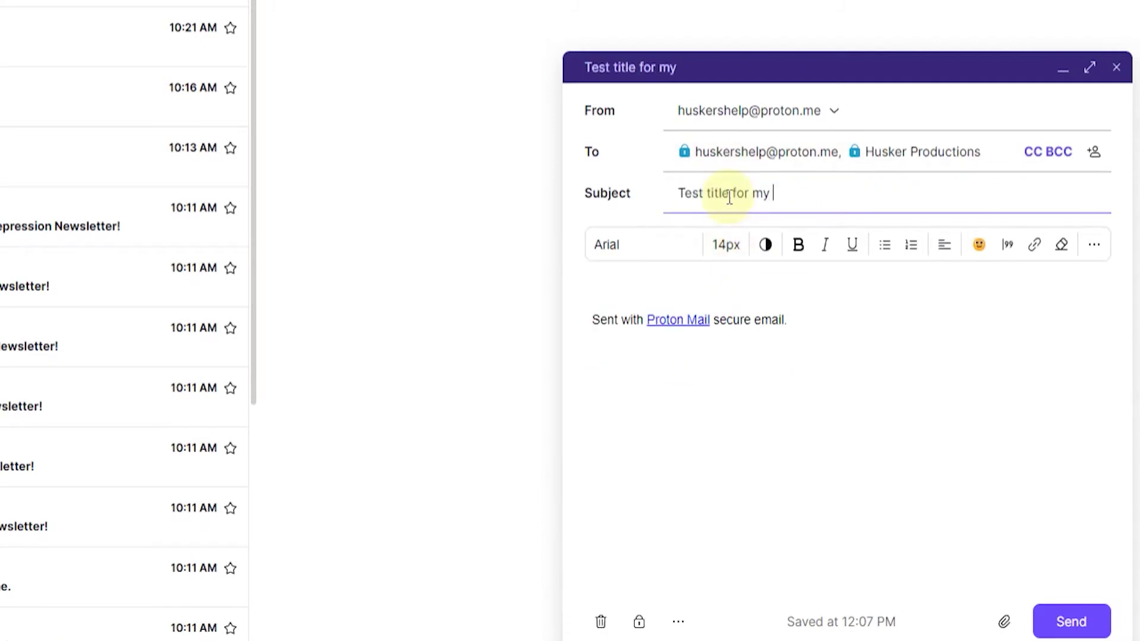
type(" email")
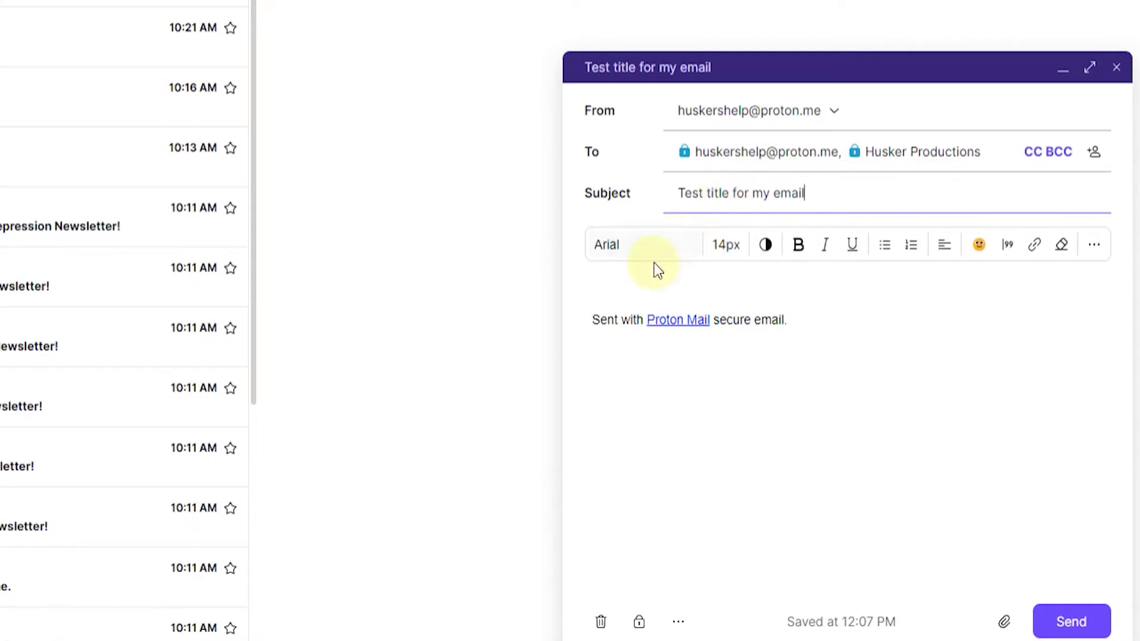
left_click(629, 280)
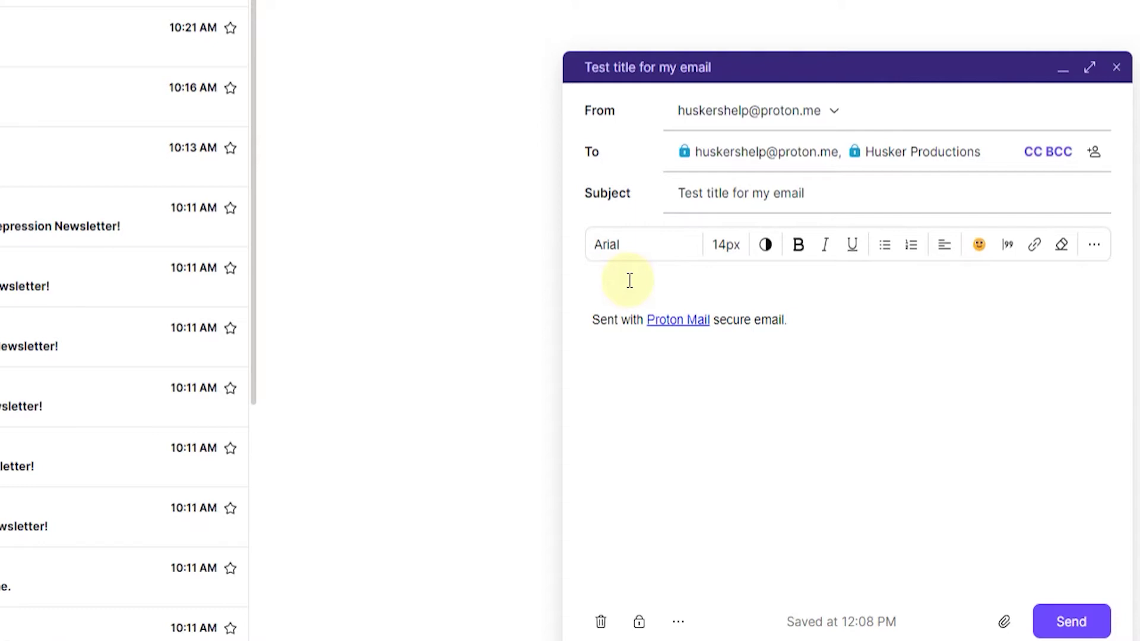
type("H")
type("ey,")
key("Return")
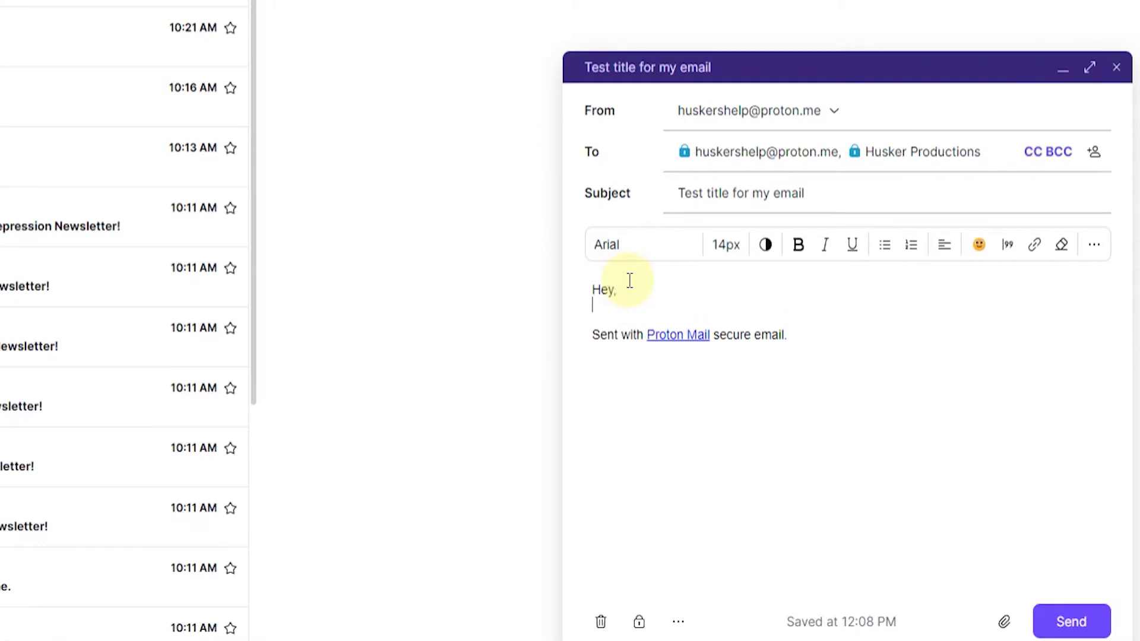
type("This is a ")
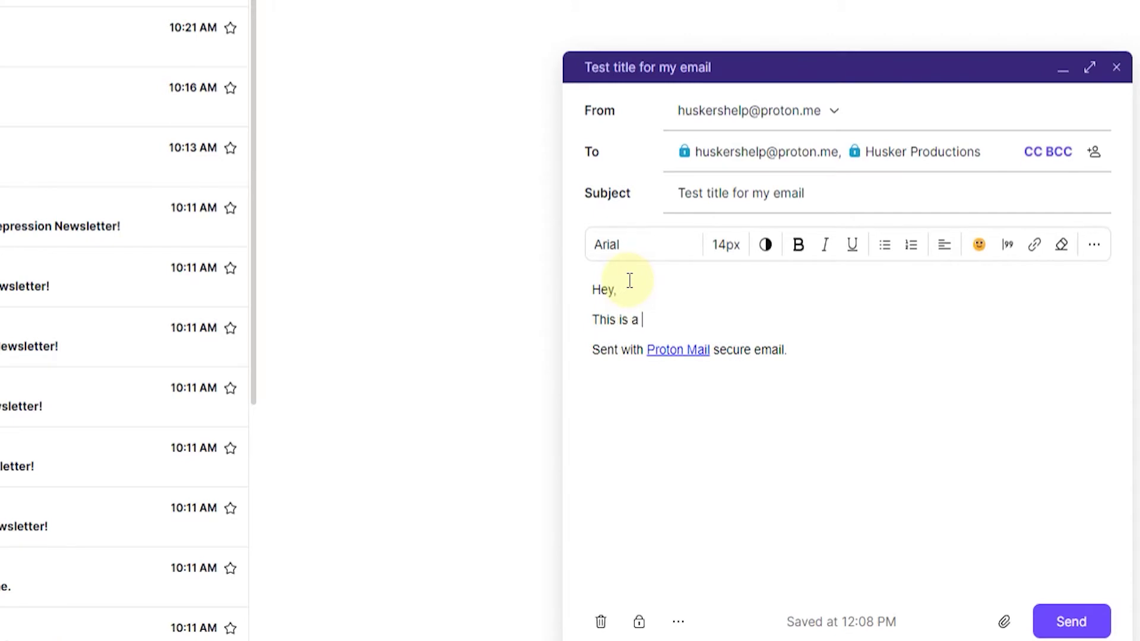
type("test mail. ")
type("This")
type(" is a link.")
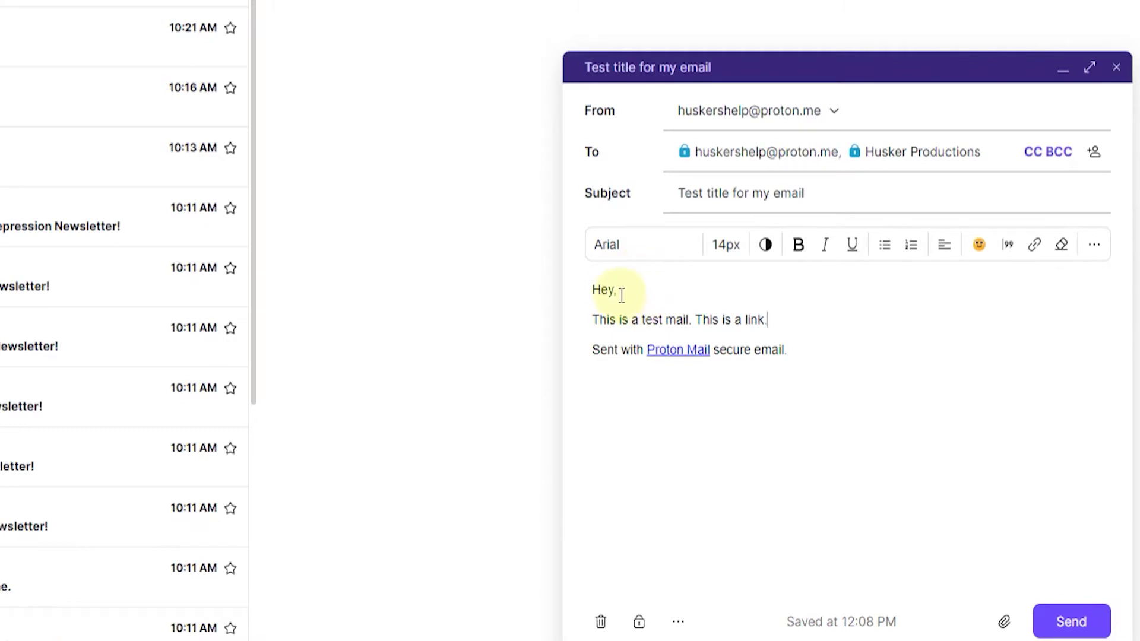
- Format 'This is a test mail.' as bold, underlined Times New Roman
left_click_drag(594, 314, 691, 318)
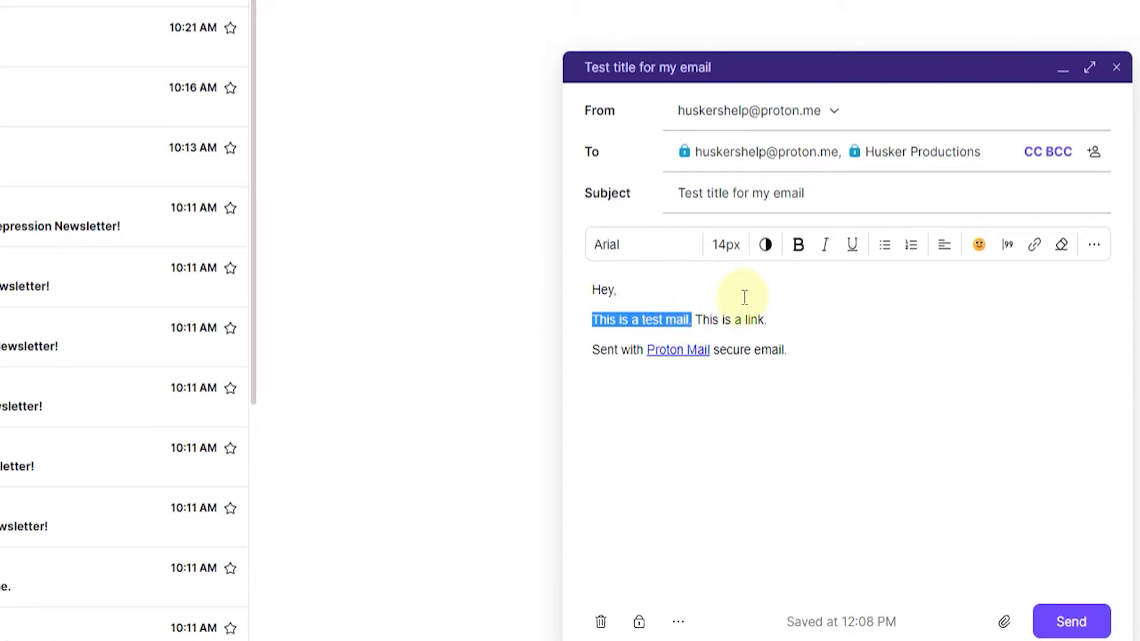
left_click(798, 250)
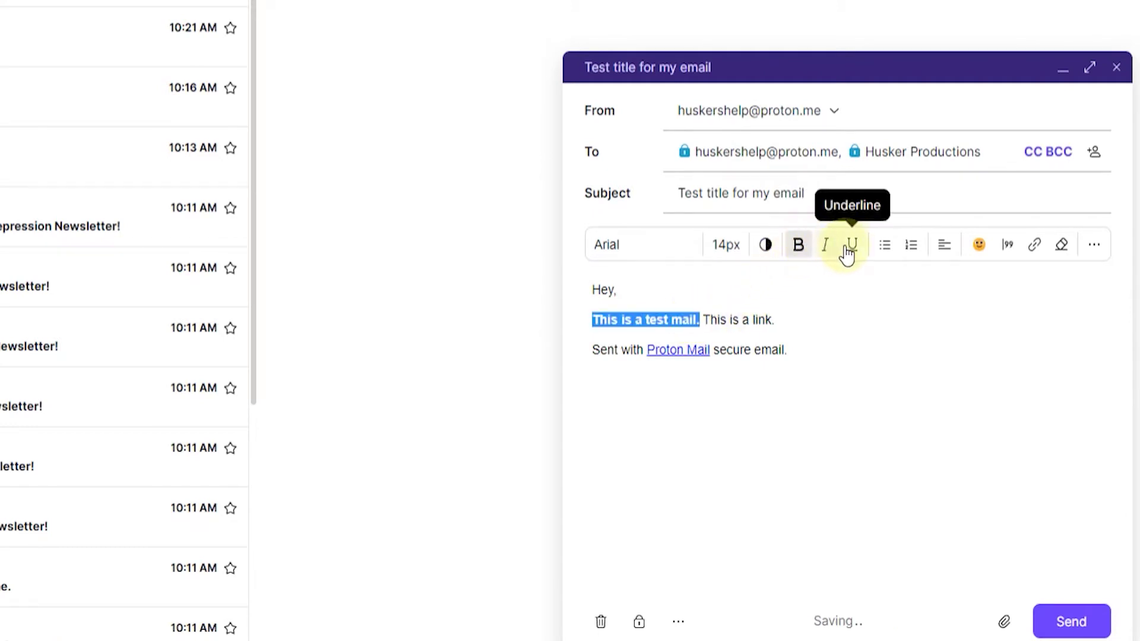
left_click(847, 254)
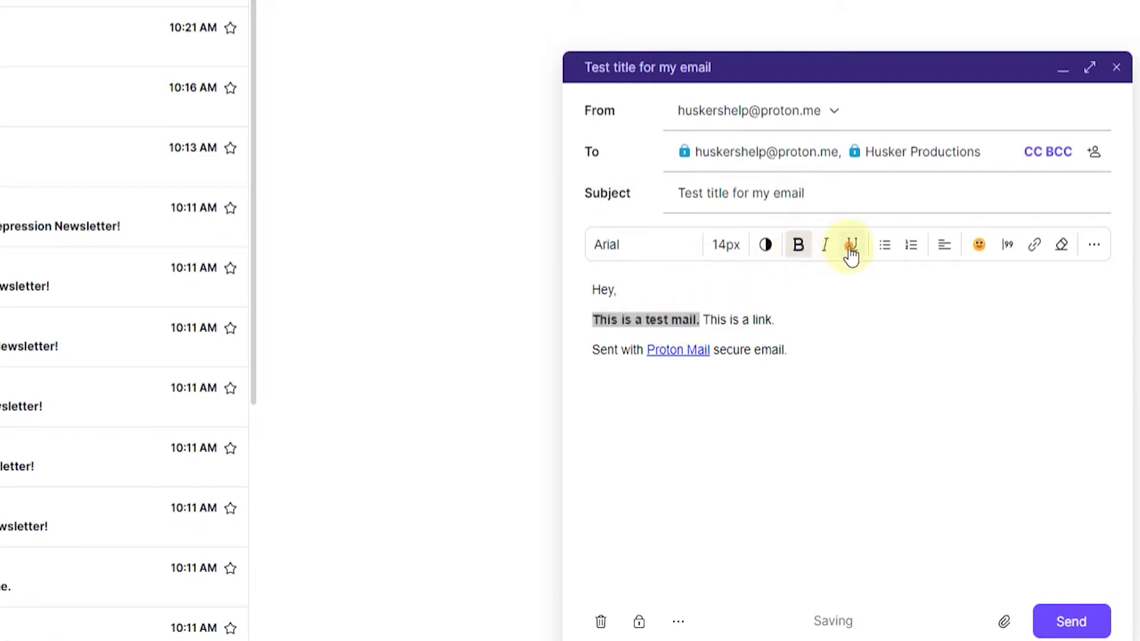
left_click(689, 249)
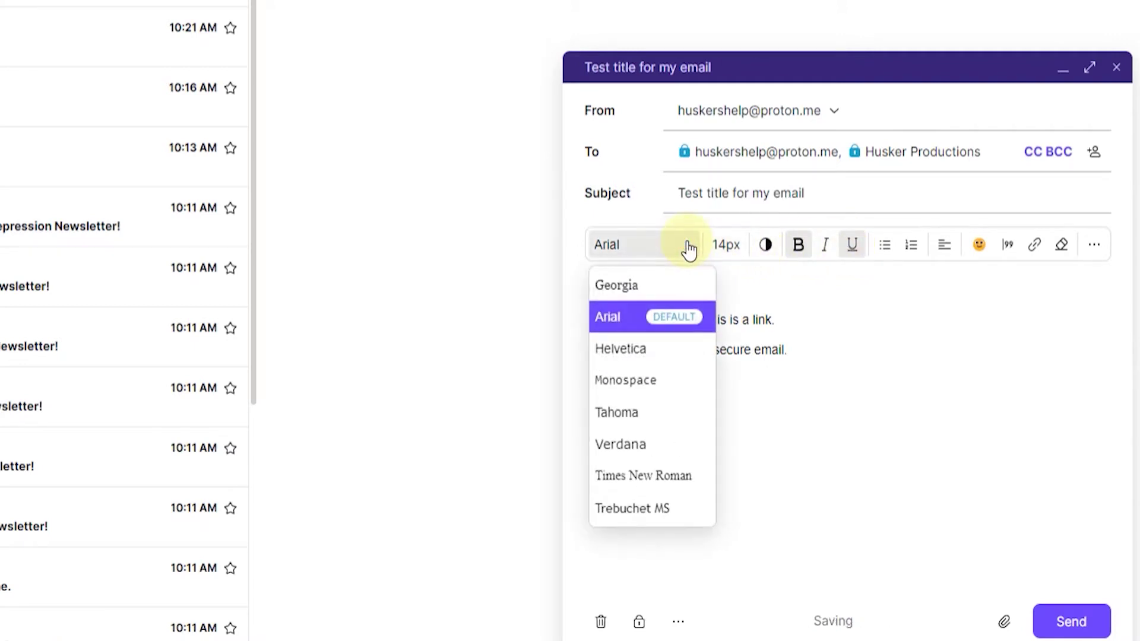
left_click(658, 476)
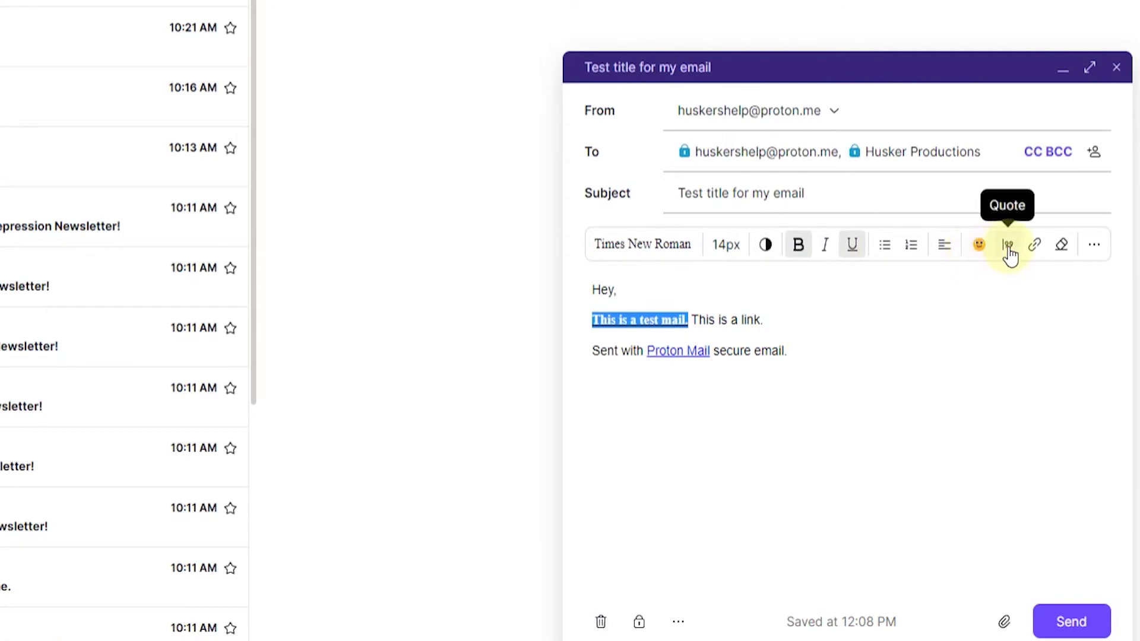
- Glance at the extra formatting options, then select the sentence 'This is a link.'
left_click(1093, 250)
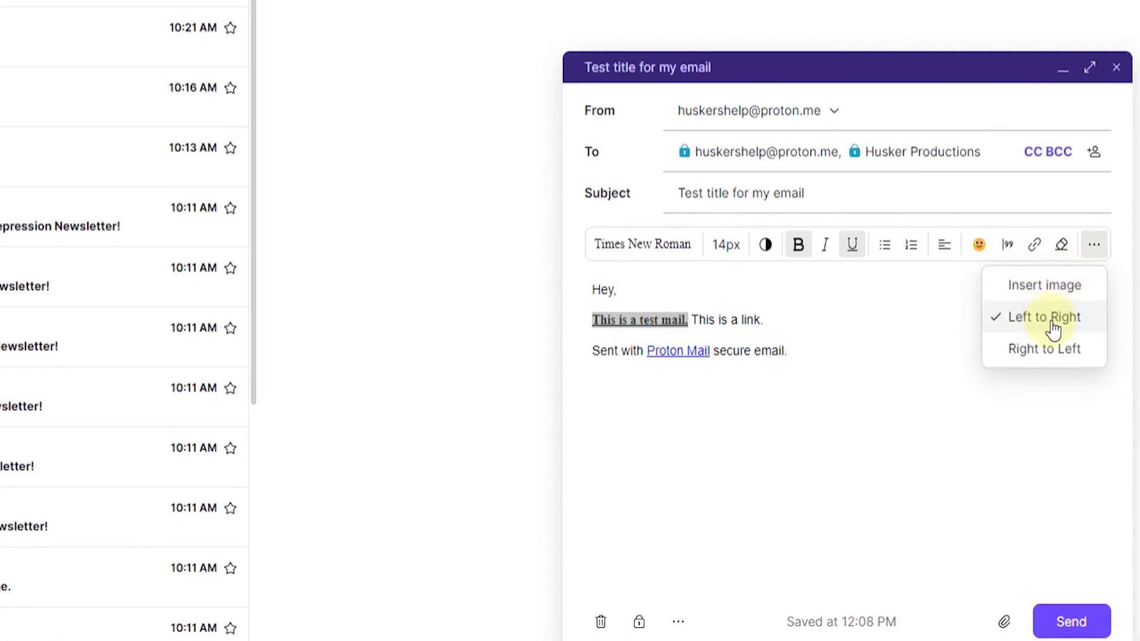
left_click(1098, 244)
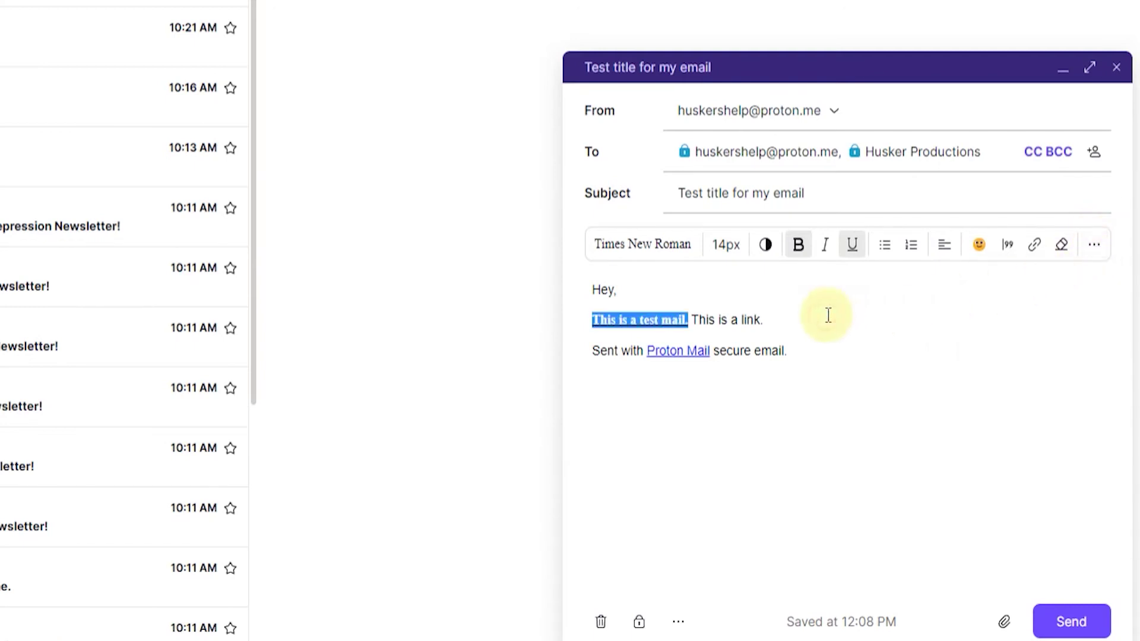
left_click(797, 320)
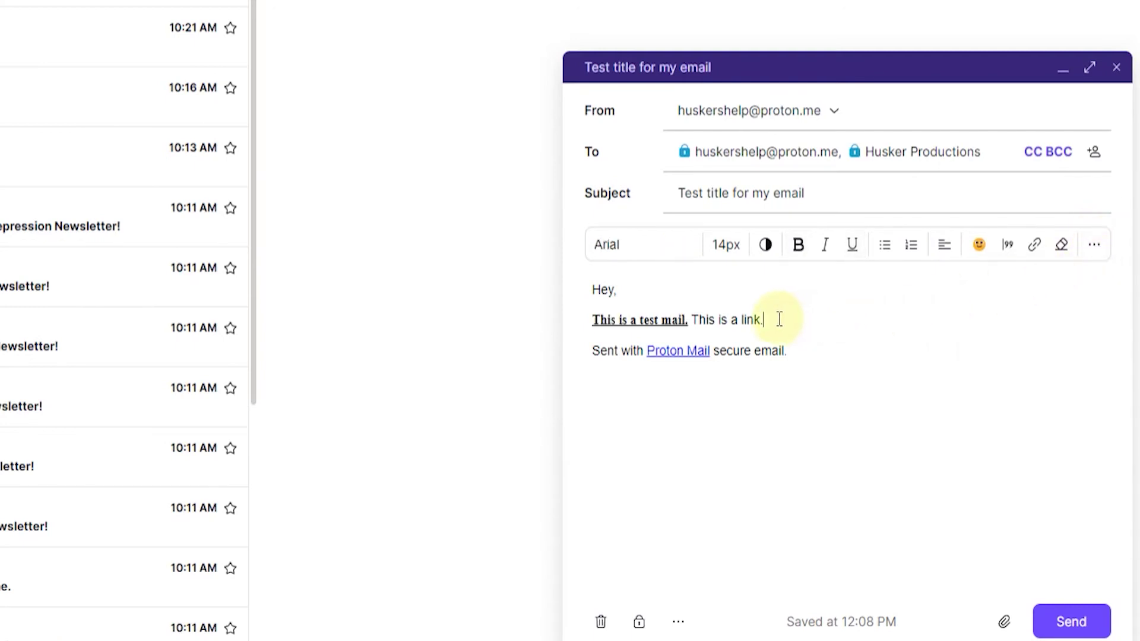
left_click_drag(777, 319, 693, 318)
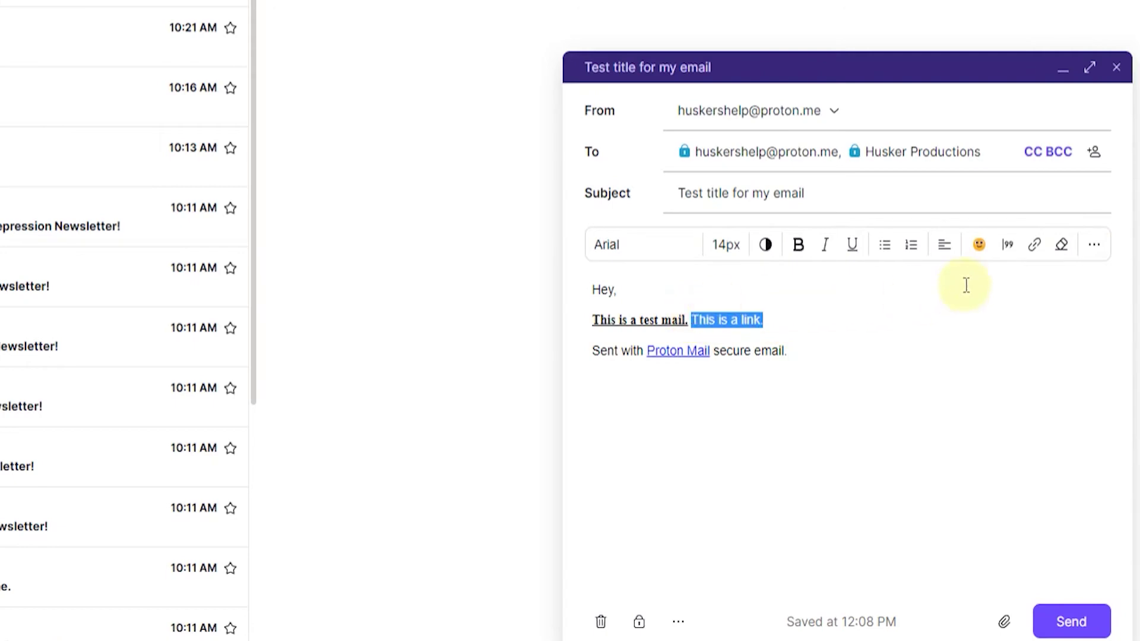
left_click(1034, 249)
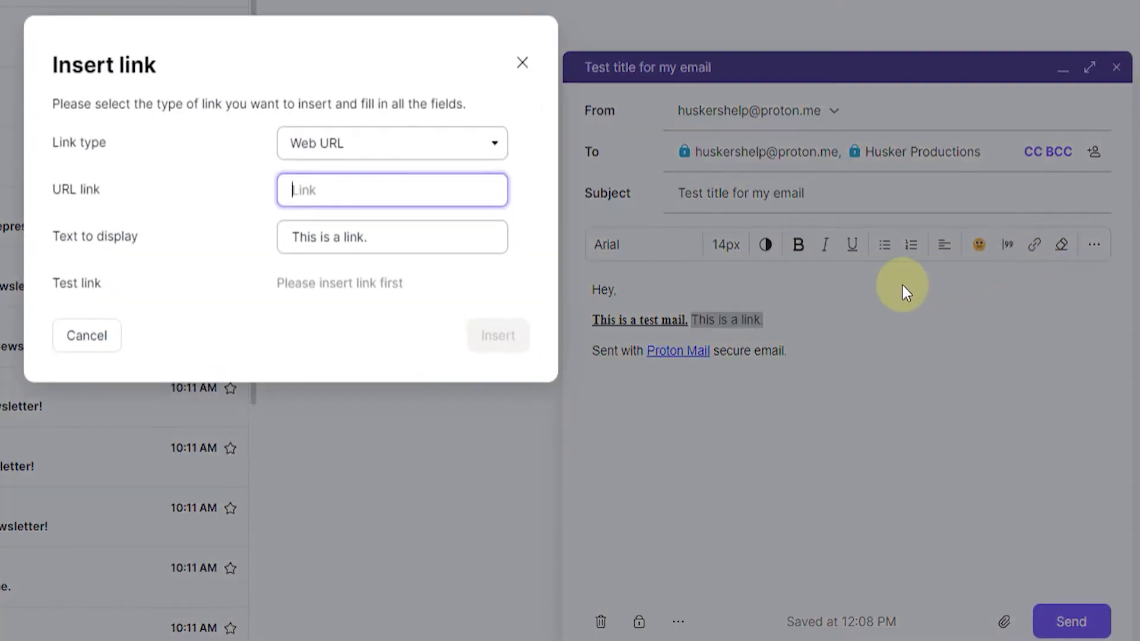
type("https:/")
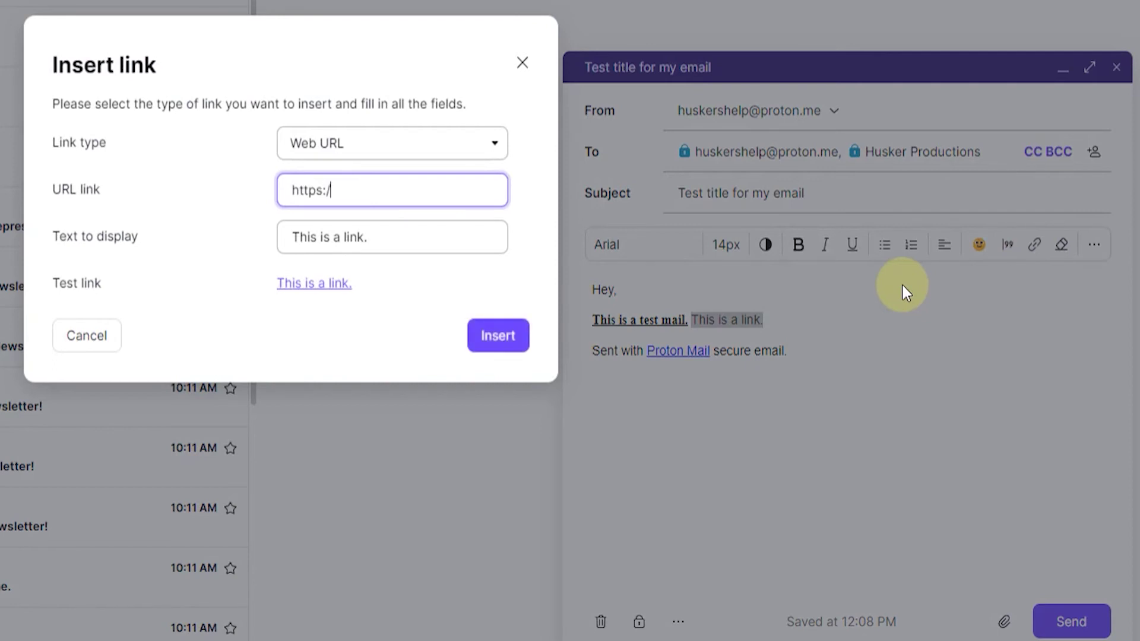
type("/www.husk")
type("erstech.com")
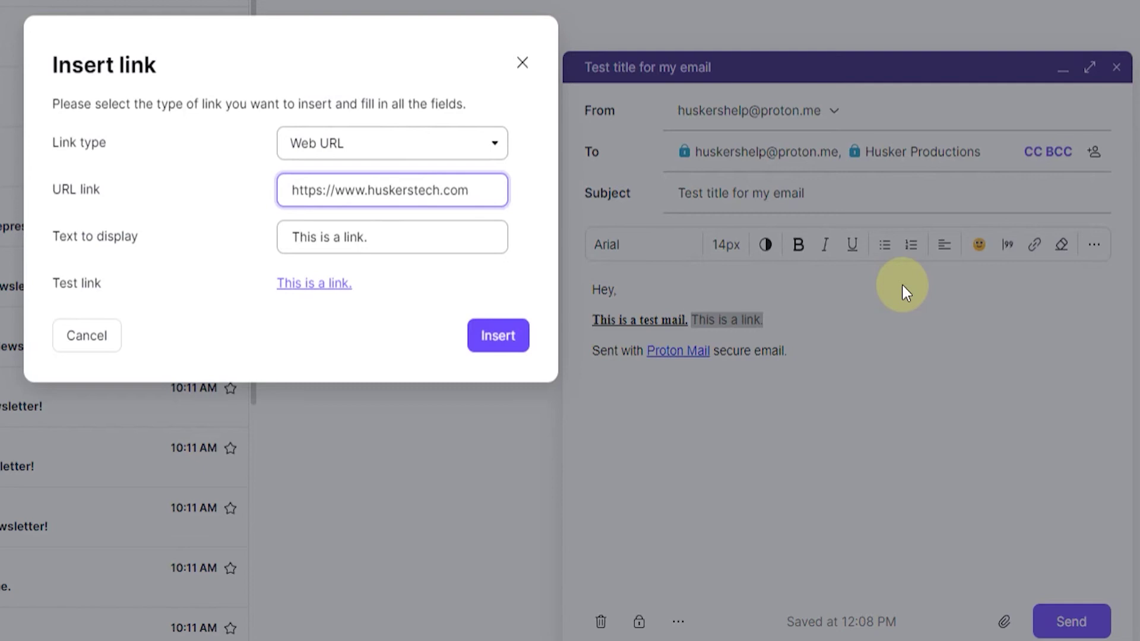
left_click(495, 338)
left_click(820, 320)
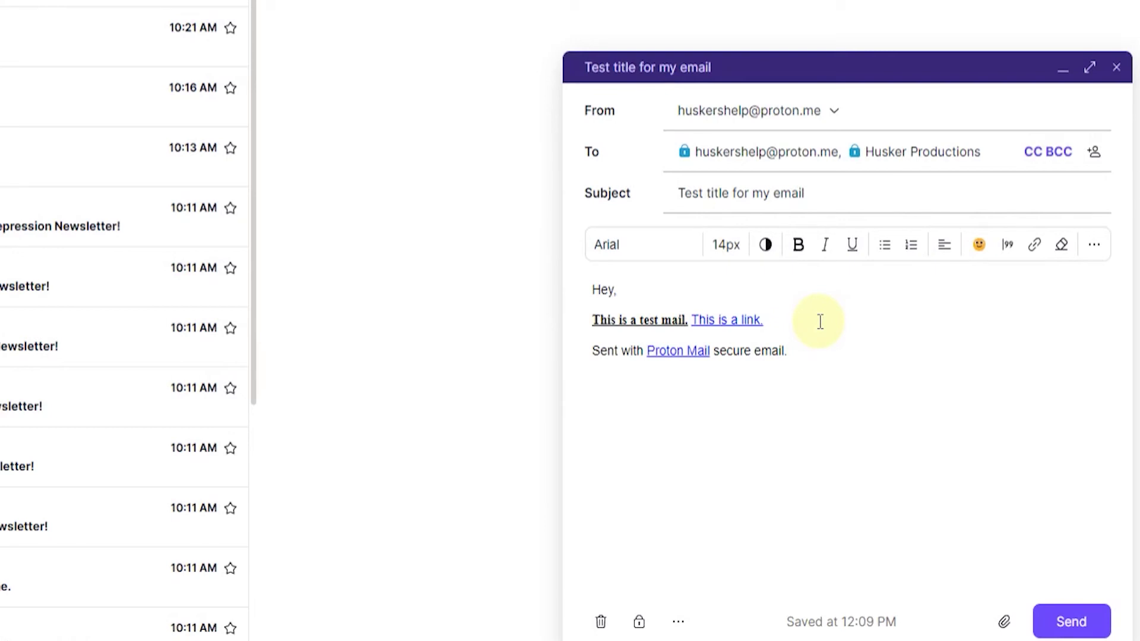
- Clear all formatting and the link from the line 'This is a test mail. This is a link.'
left_click_drag(819, 321, 593, 320)
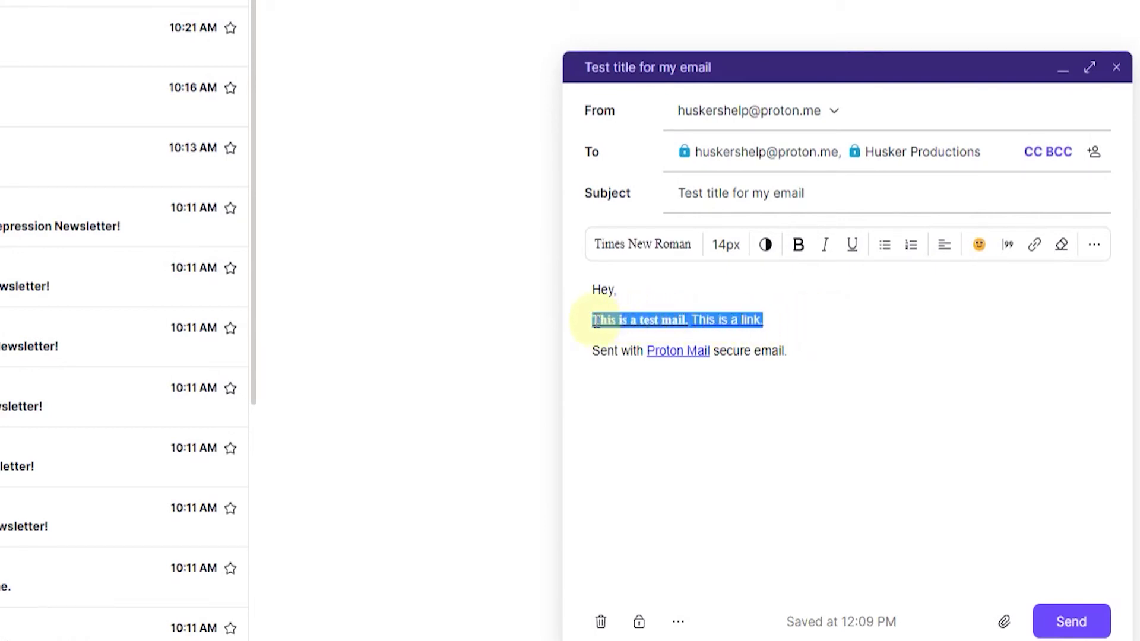
left_click(1062, 246)
left_click(962, 328)
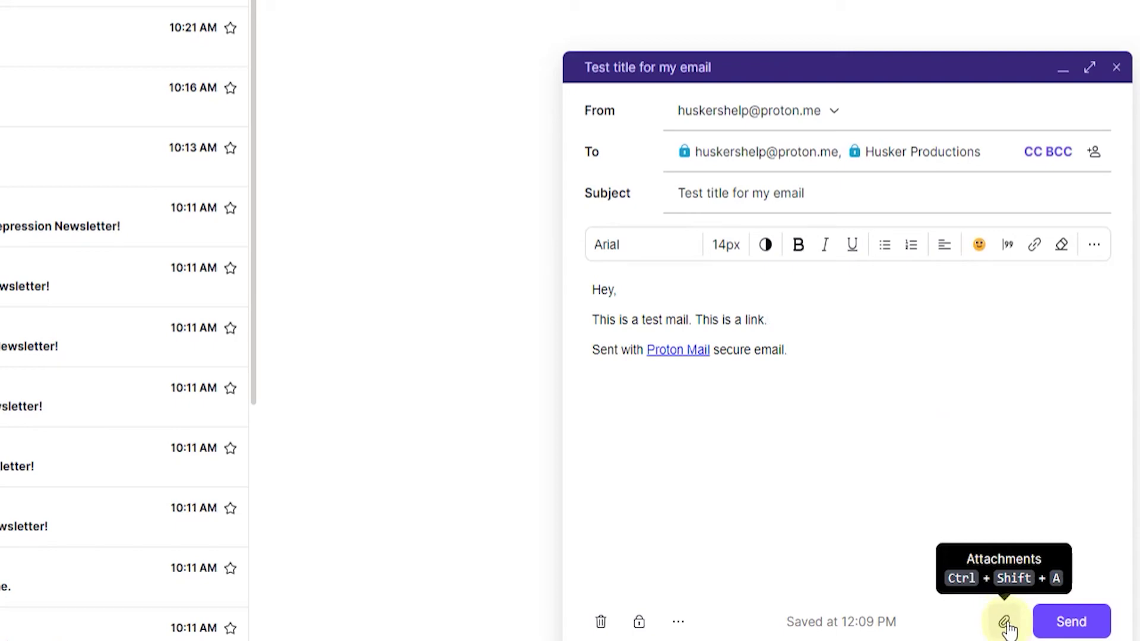
- Attach thumb.png (about 100.52 KB) as a regular attachment rather than inline
left_click(1006, 623)
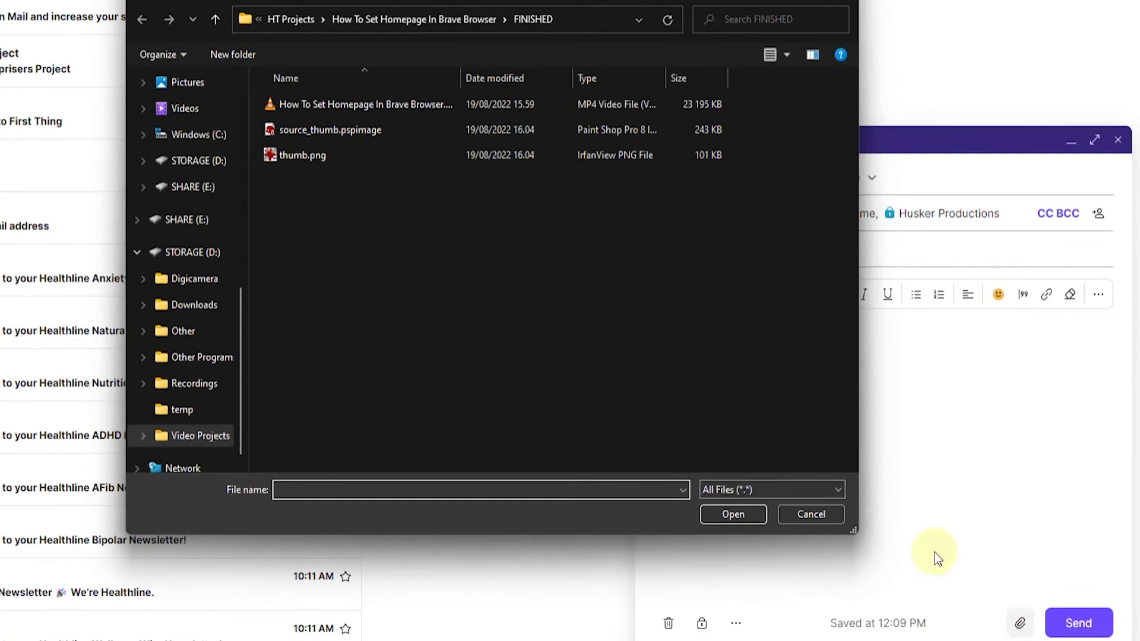
left_click(505, 260)
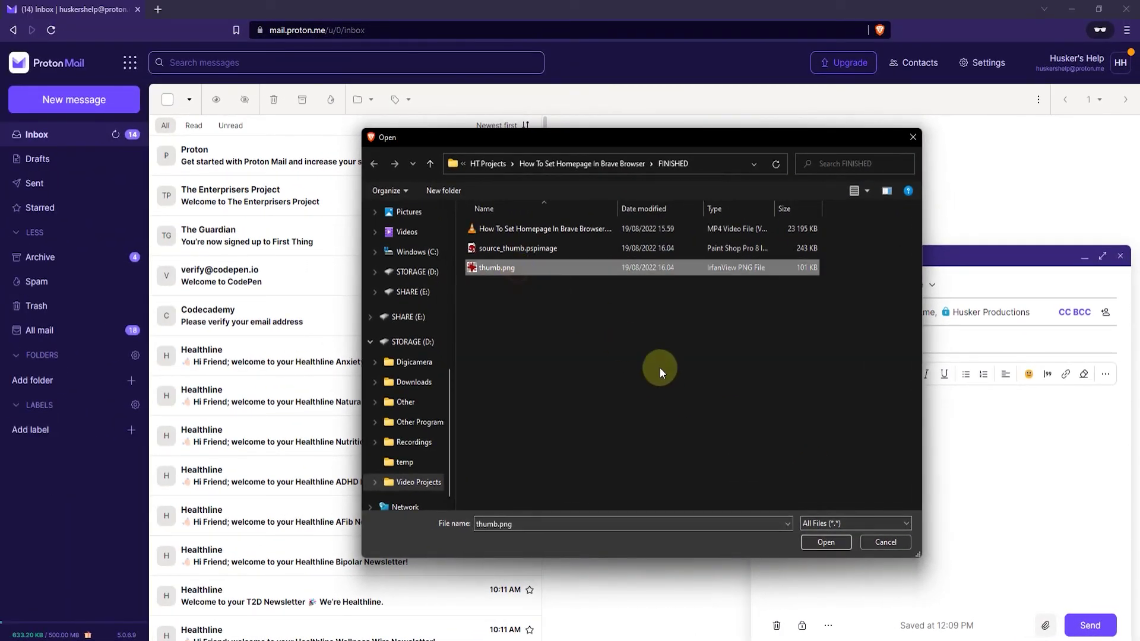
left_click(840, 545)
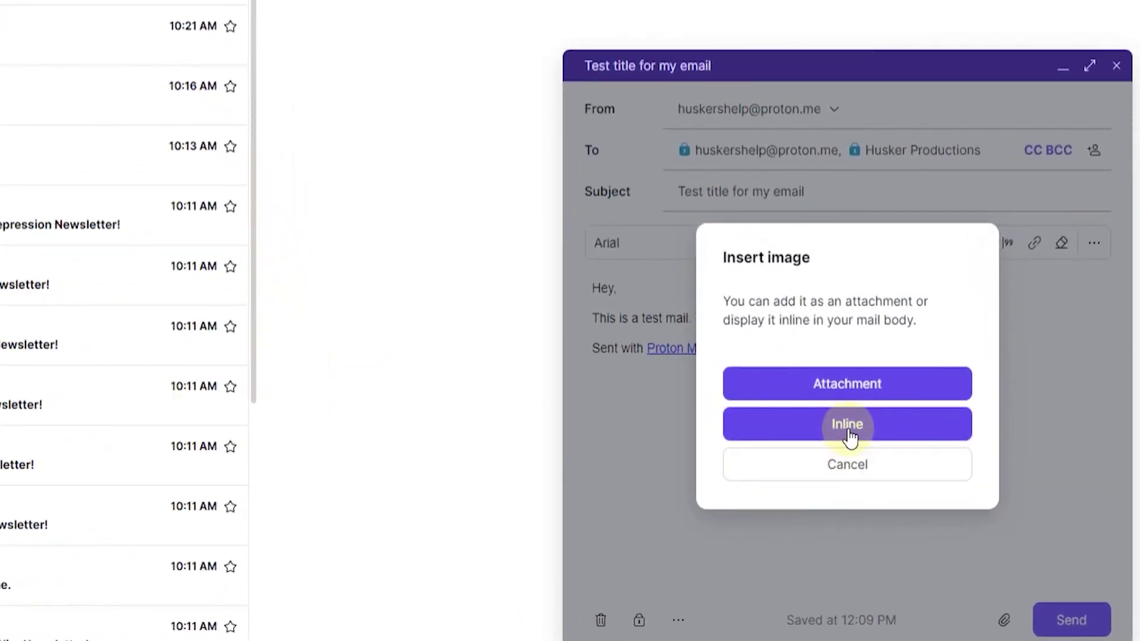
left_click(845, 390)
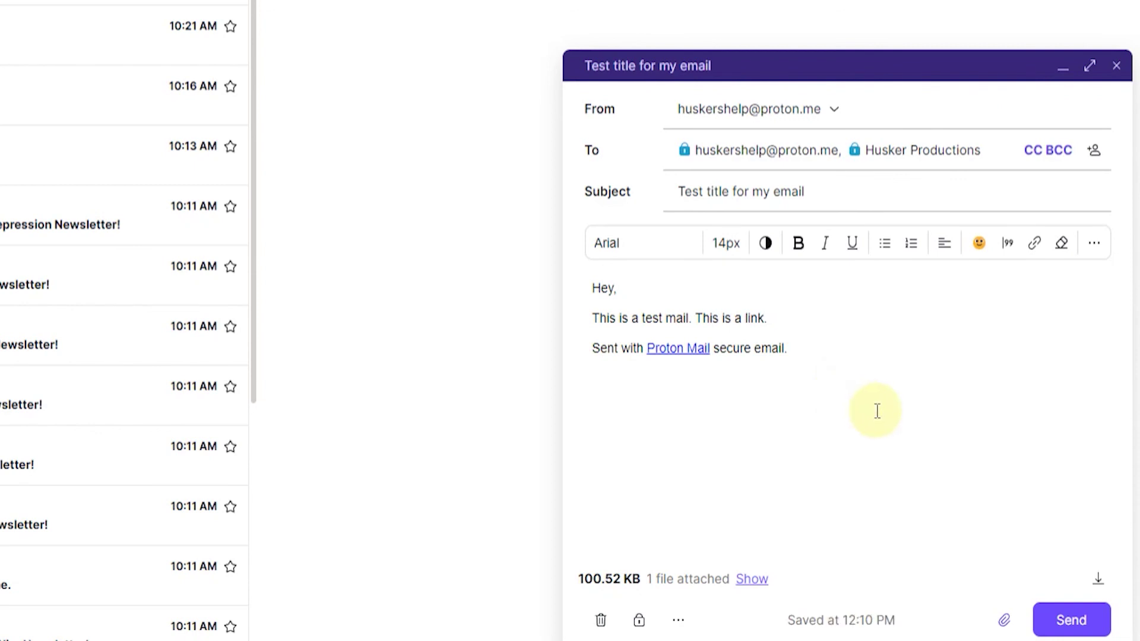
- Send the completed message to both recipients
left_click(1069, 623)
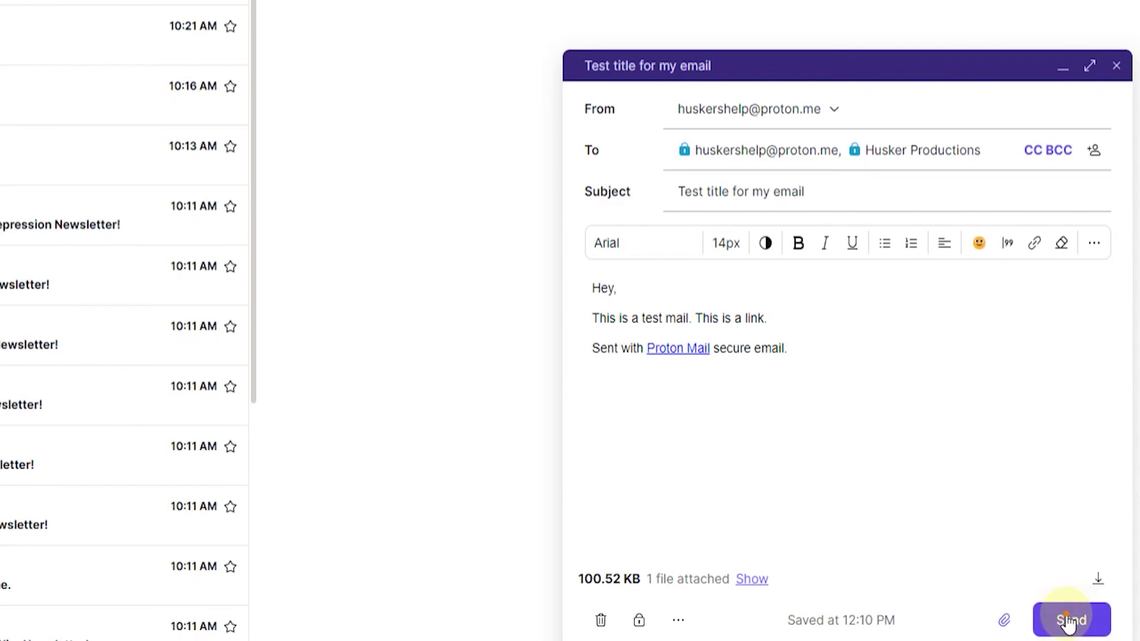